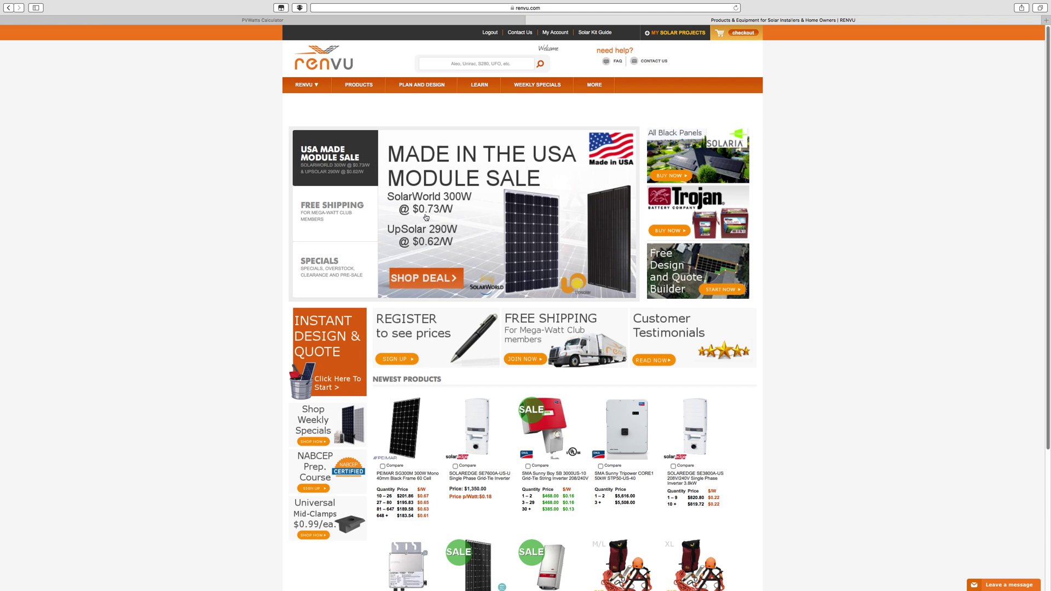
Reveal the Plan and Design options: Solar Kit Guide, Calculators and Solar Permitting Packages.
mouse_move(430, 88)
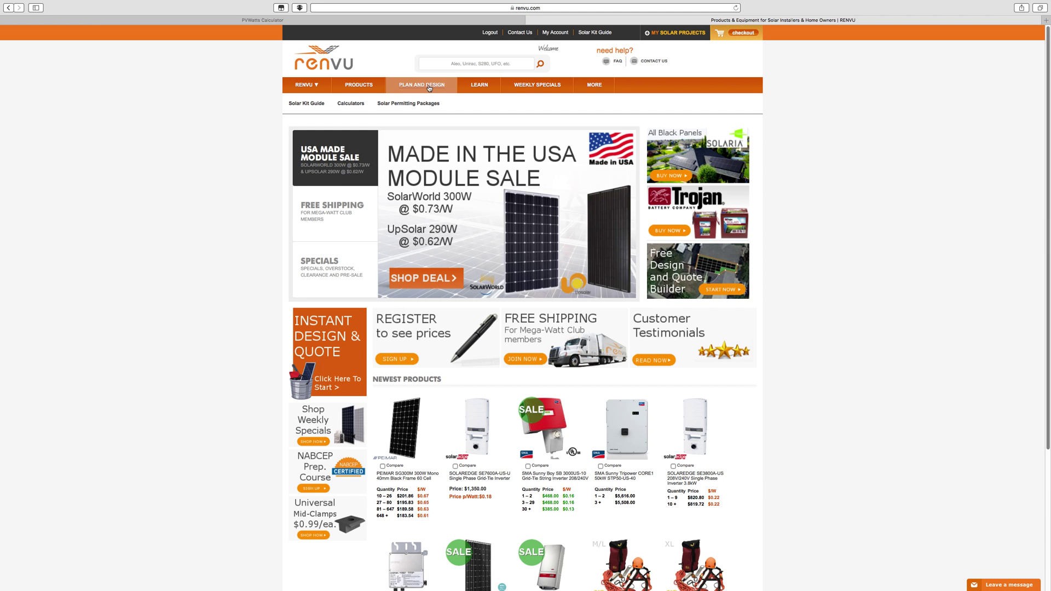
mouse_move(359, 107)
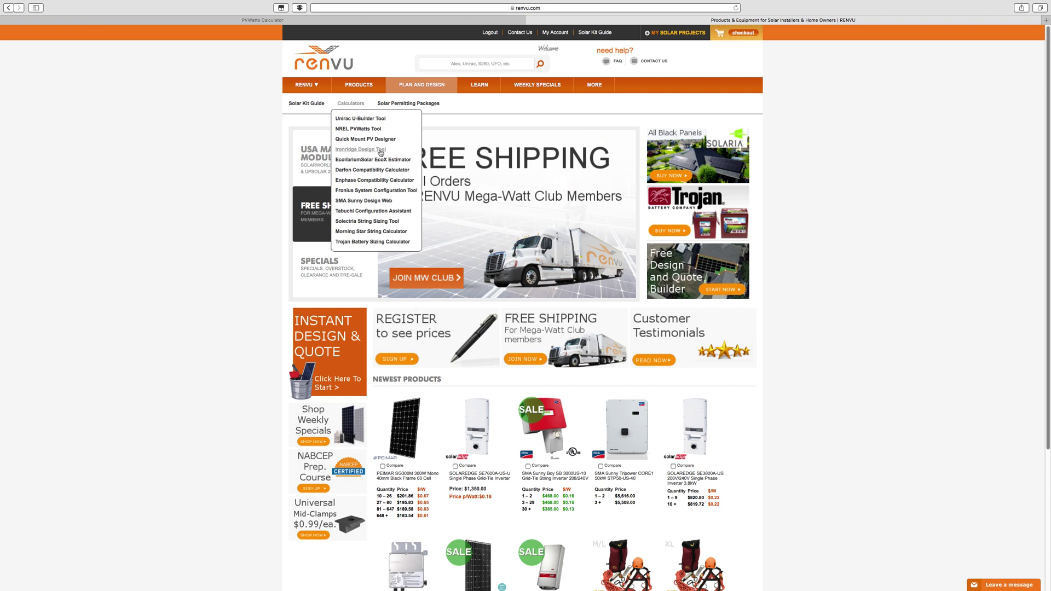
Start Instant Design & Quote for a grid-tie full system with microinverters and continue to Solar Panels.
left_click(339, 349)
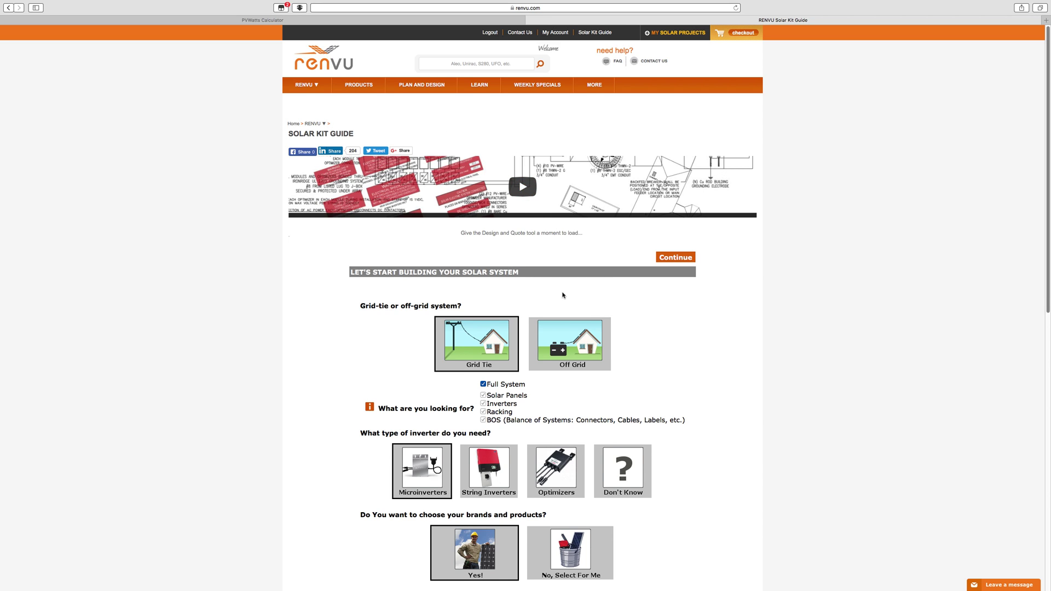
scroll(563, 295, "down", 3)
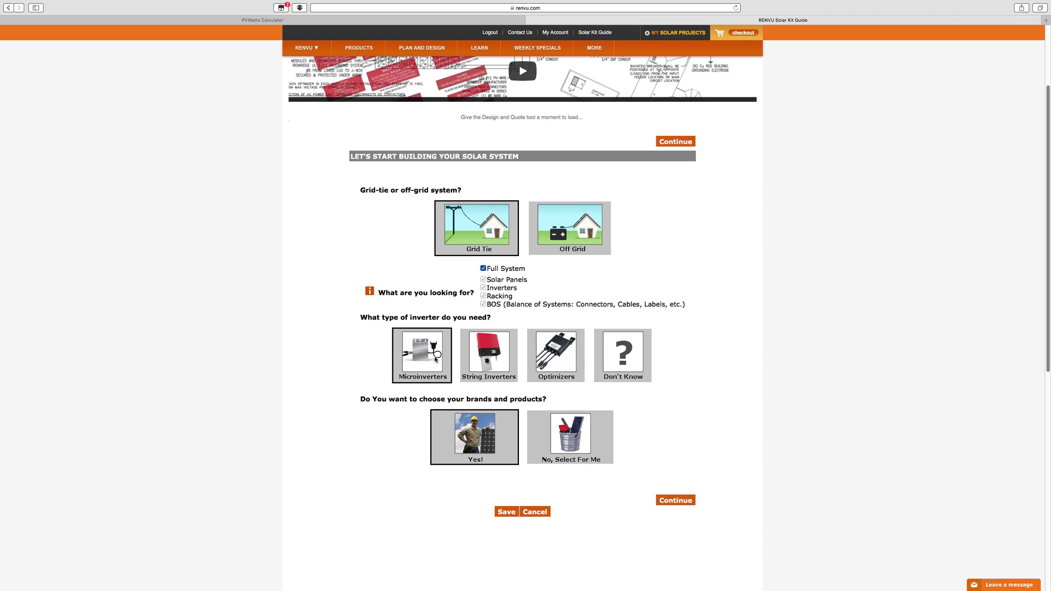
left_click(483, 357)
left_click(541, 356)
left_click(647, 362)
left_click(681, 503)
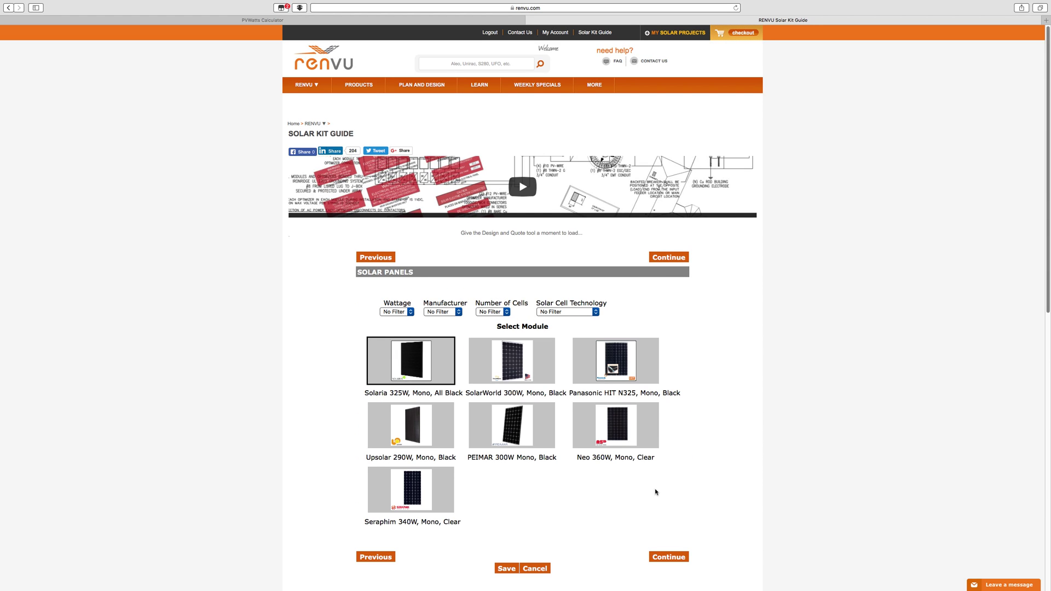
Choose the SolarWorld 300W, Mono, Black module and advance to the Racking step.
scroll(333, 342, "down", 2)
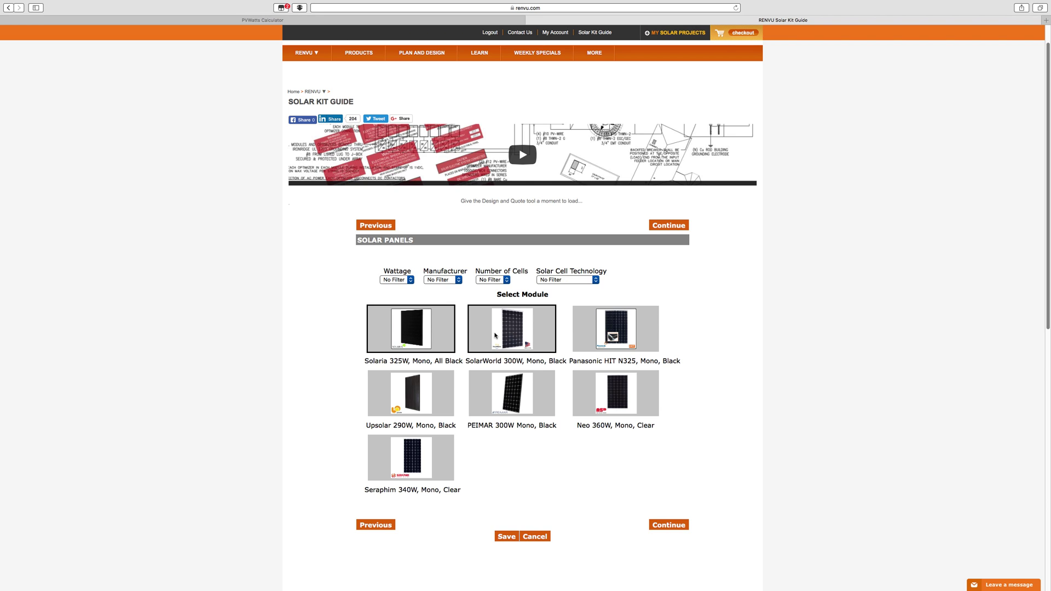
left_click(518, 335)
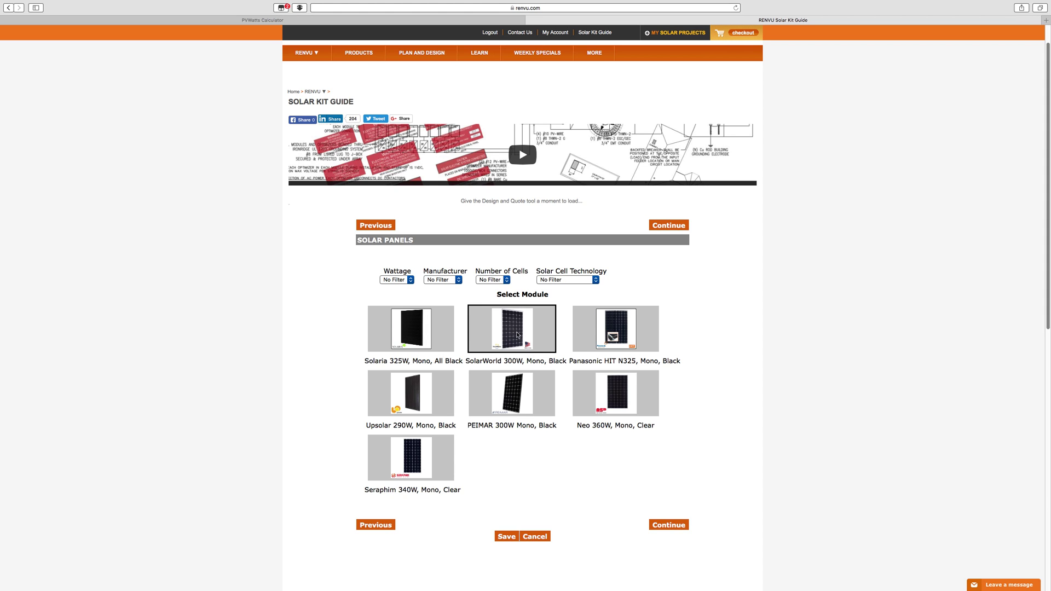
left_click(674, 526)
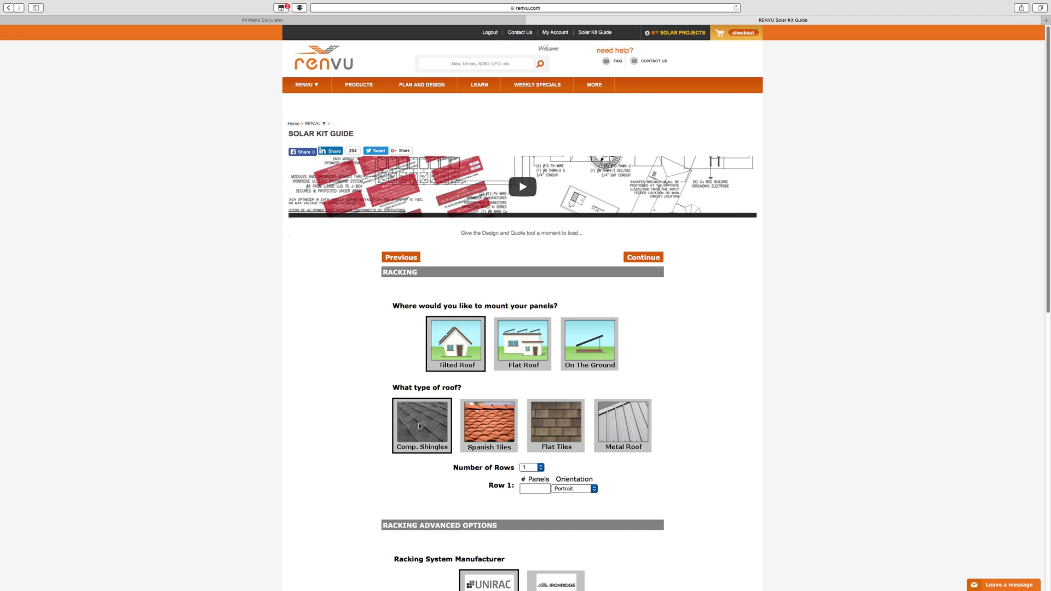
Set the roof type to Metal Roof with Standing Seam profile and view Row 1 orientation choices.
left_click(615, 425)
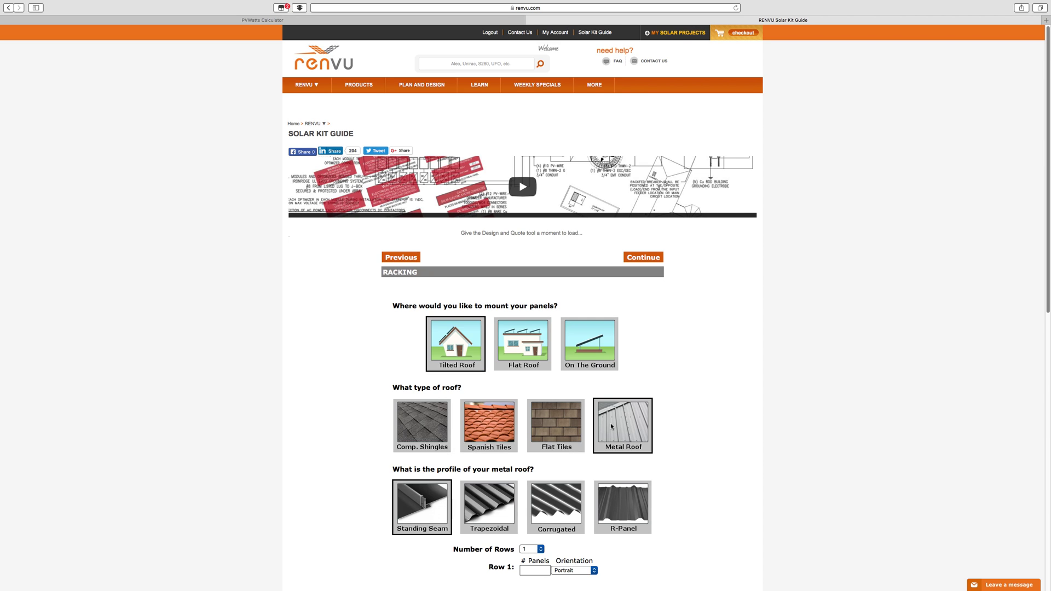
scroll(612, 426, "down", 2)
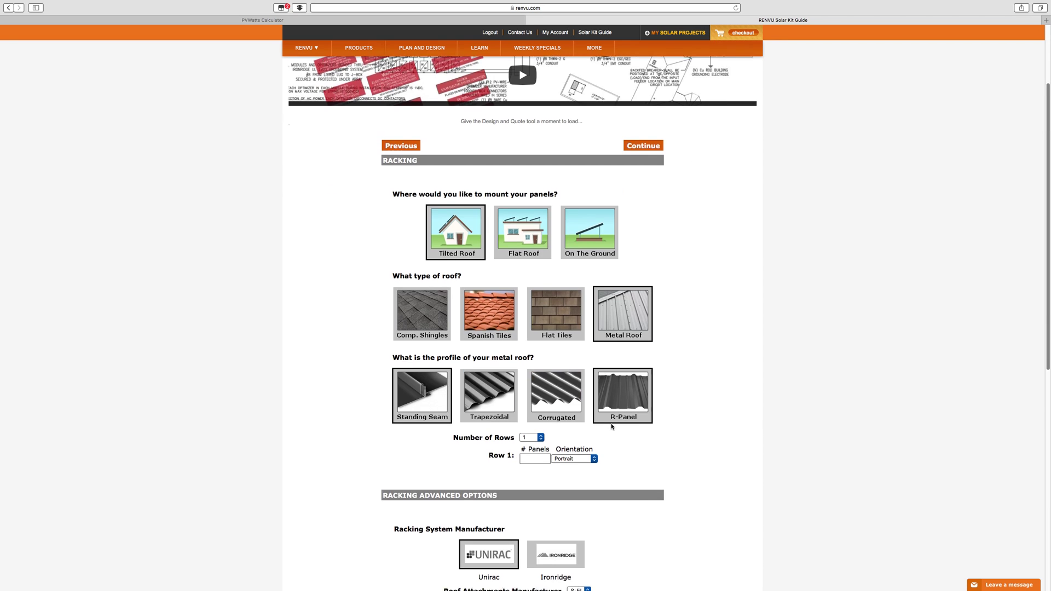
scroll(612, 427, "down", 2)
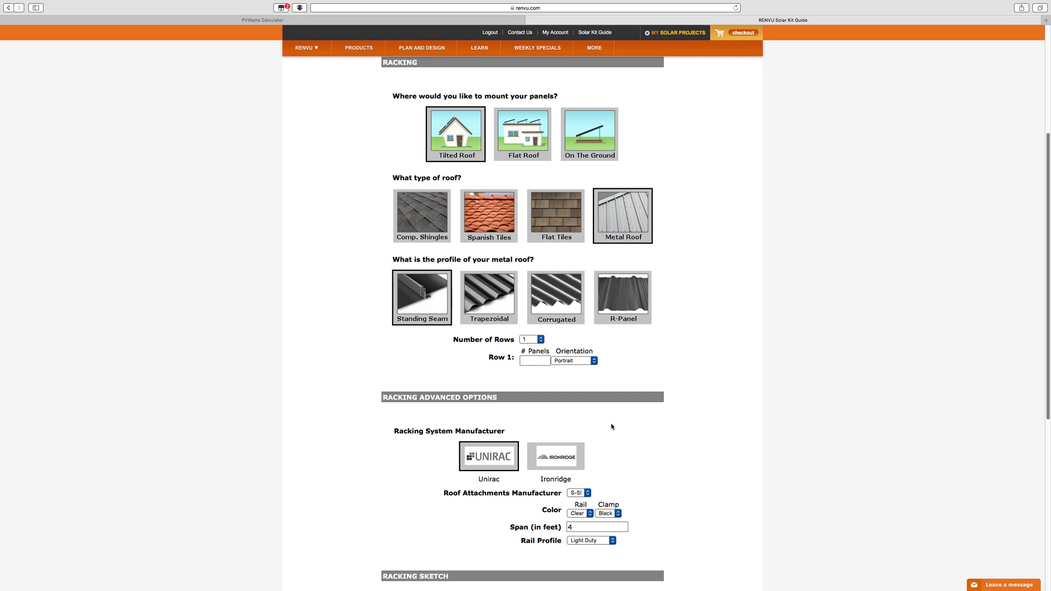
left_click(595, 361)
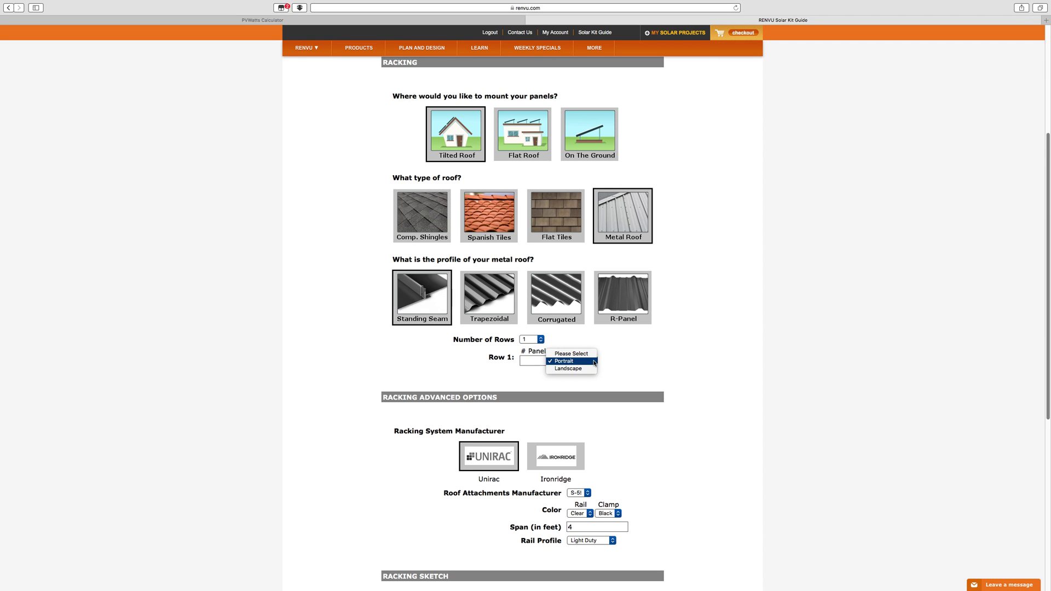
Set the racking layout to 3 panel rows.
left_click(532, 342)
left_click(541, 340)
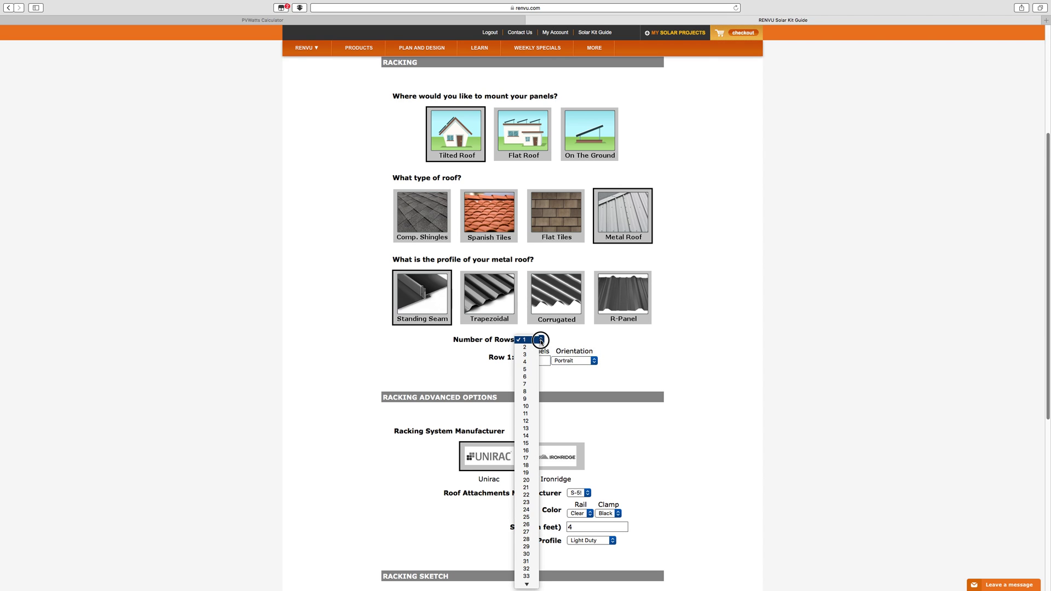
scroll(528, 577, "down", 4)
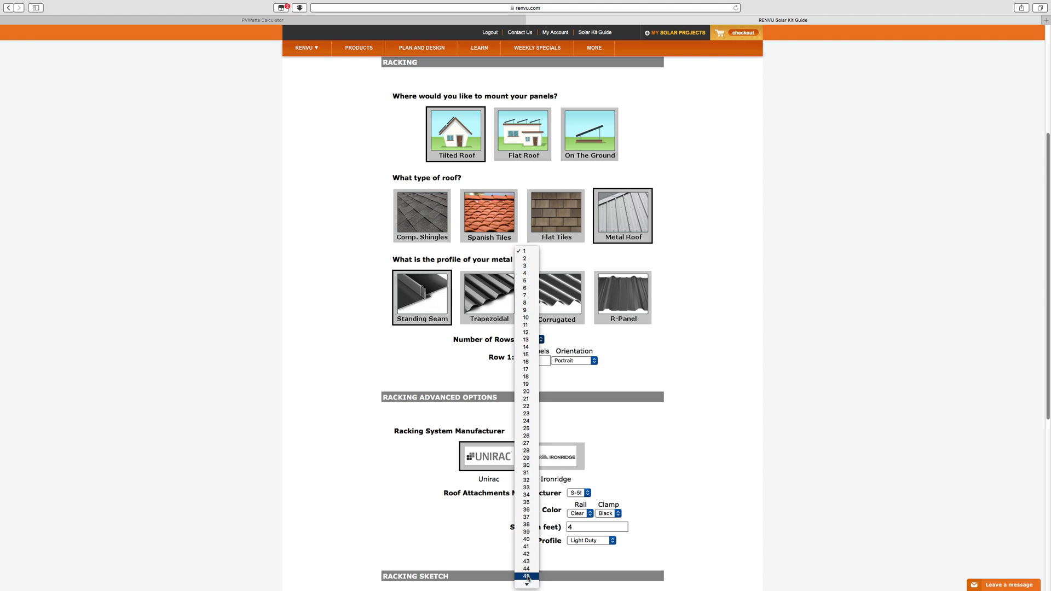
left_click(525, 267)
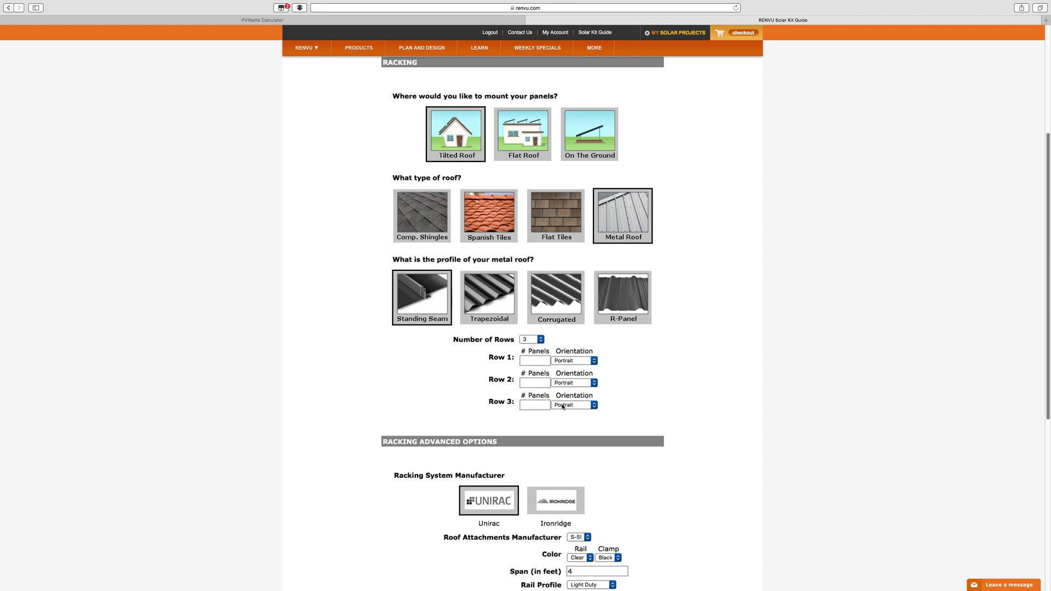
Enter 8 portrait panels each for Row 1, Row 2 and Row 3.
left_click(530, 361)
type("8")
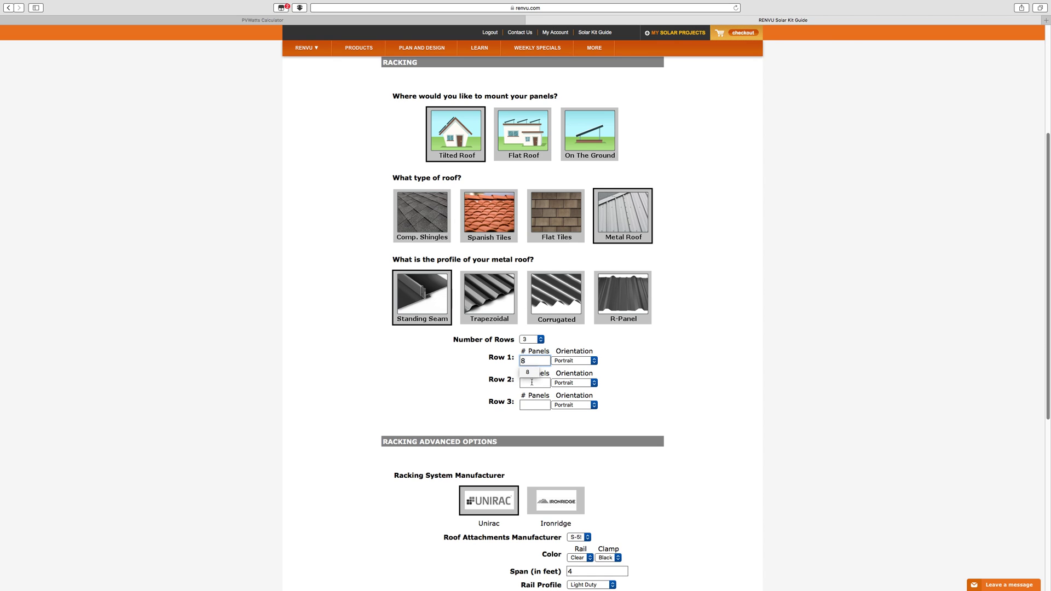
left_click(532, 383)
type("8")
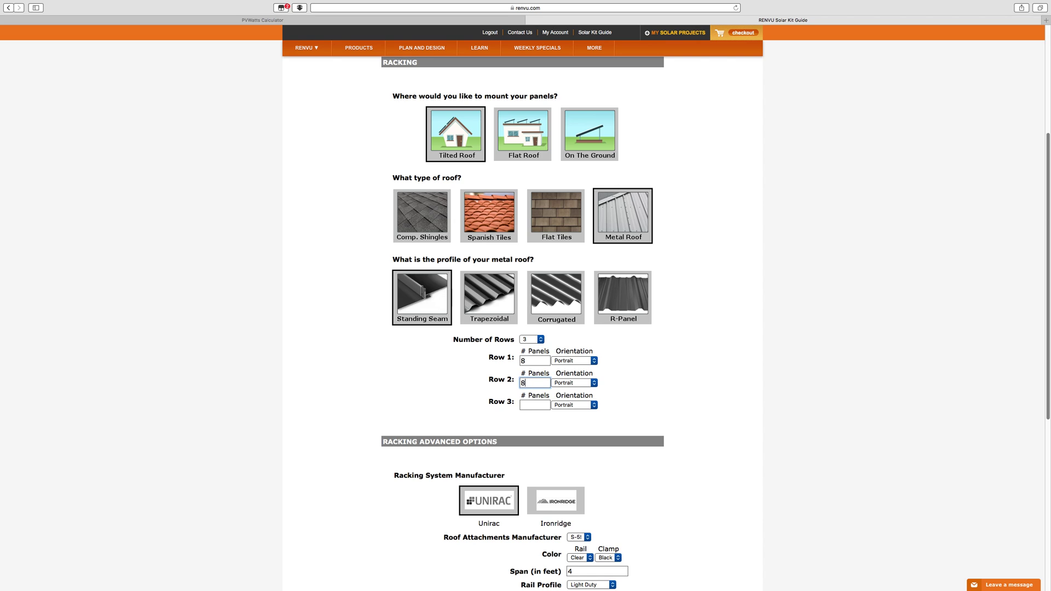
left_click(530, 405)
type("8")
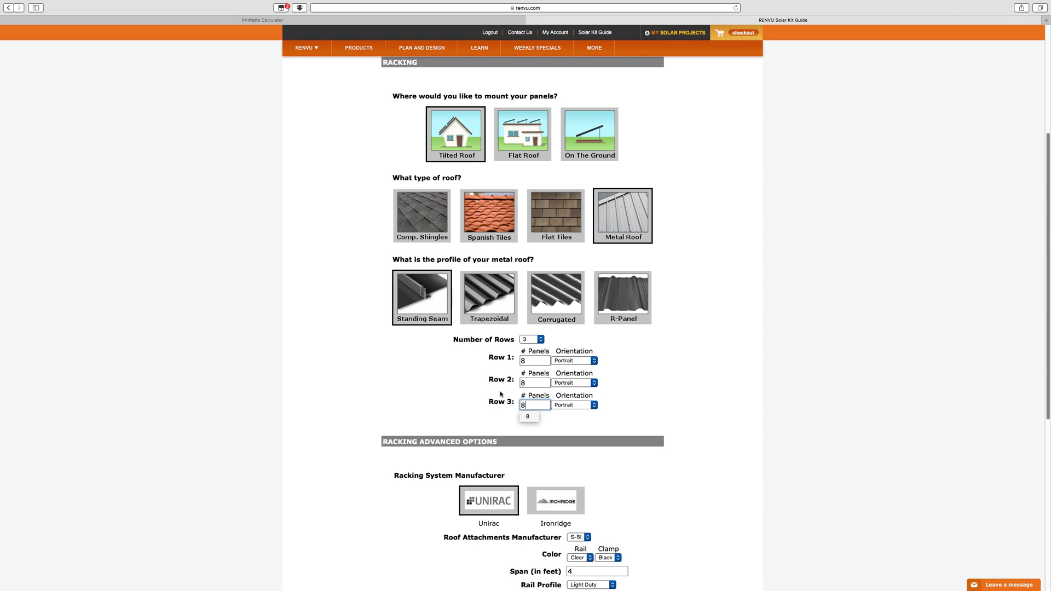
key("BackSpace")
type("6")
type("8")
Choose Ironridge as the racking manufacturer with the XR100 (Standard Duty) rail profile.
scroll(429, 445, "down", 5)
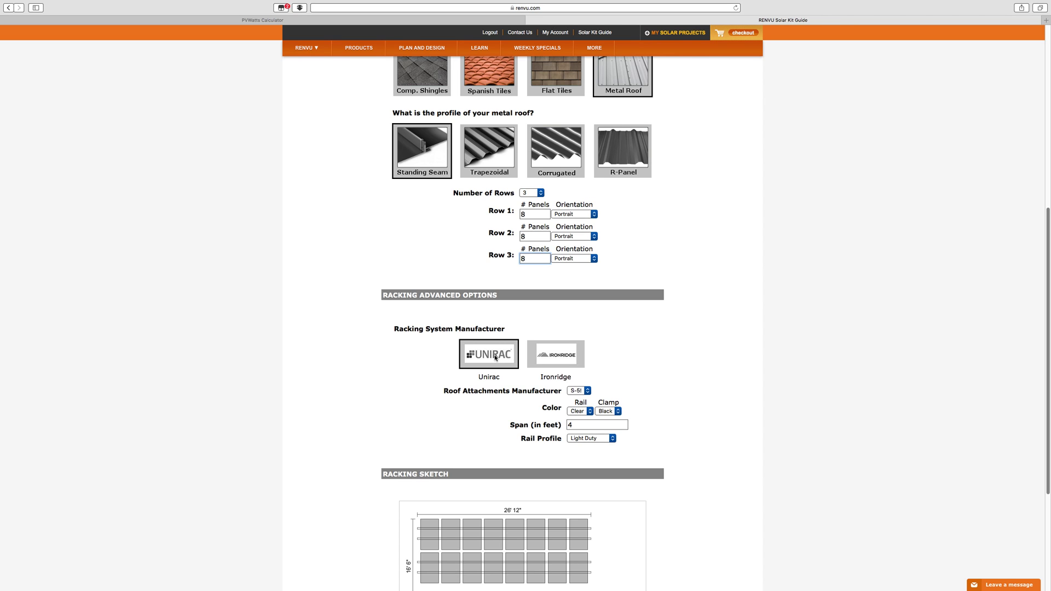
left_click(567, 363)
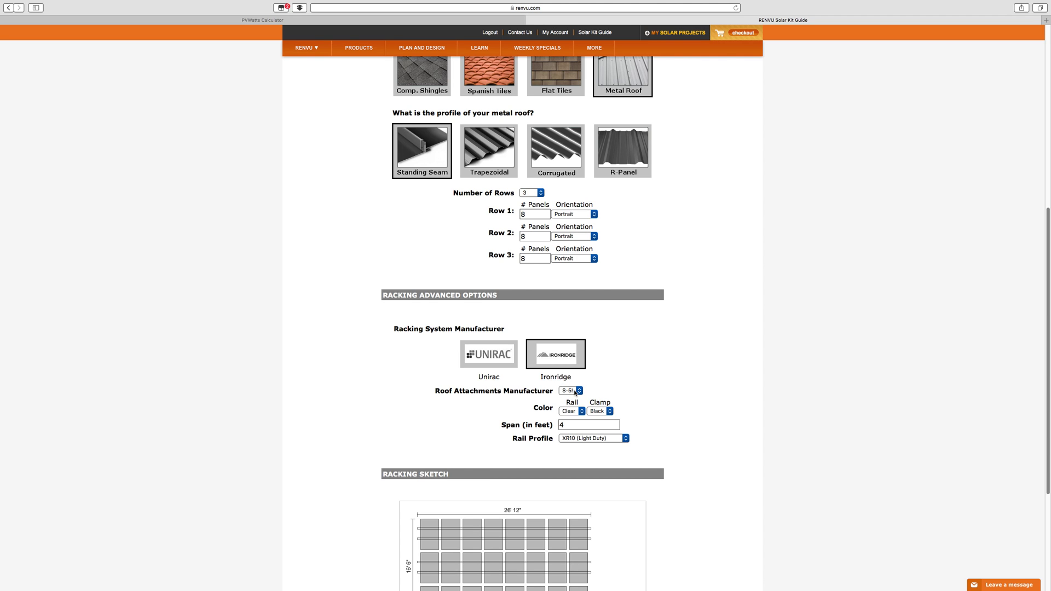
left_click(575, 393)
left_click(583, 393)
left_click(626, 439)
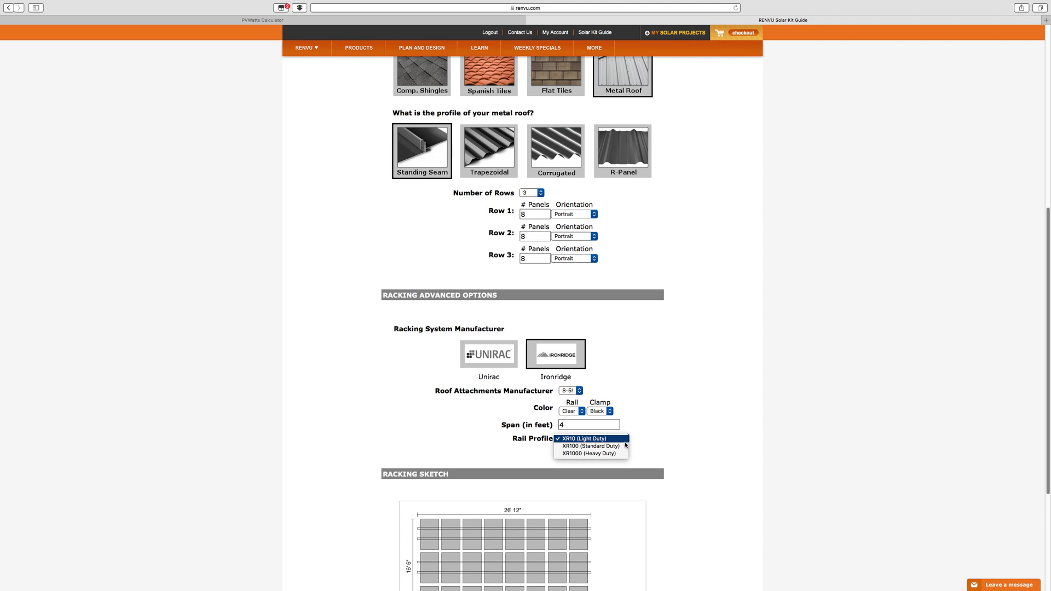
left_click(619, 448)
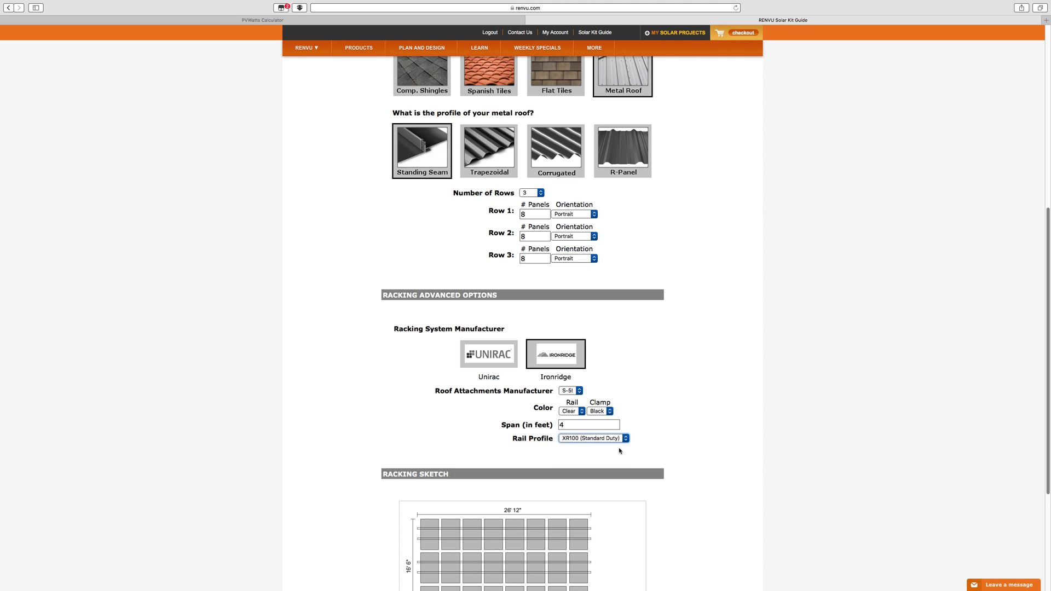
left_click(653, 420)
scroll(653, 420, "down", 5)
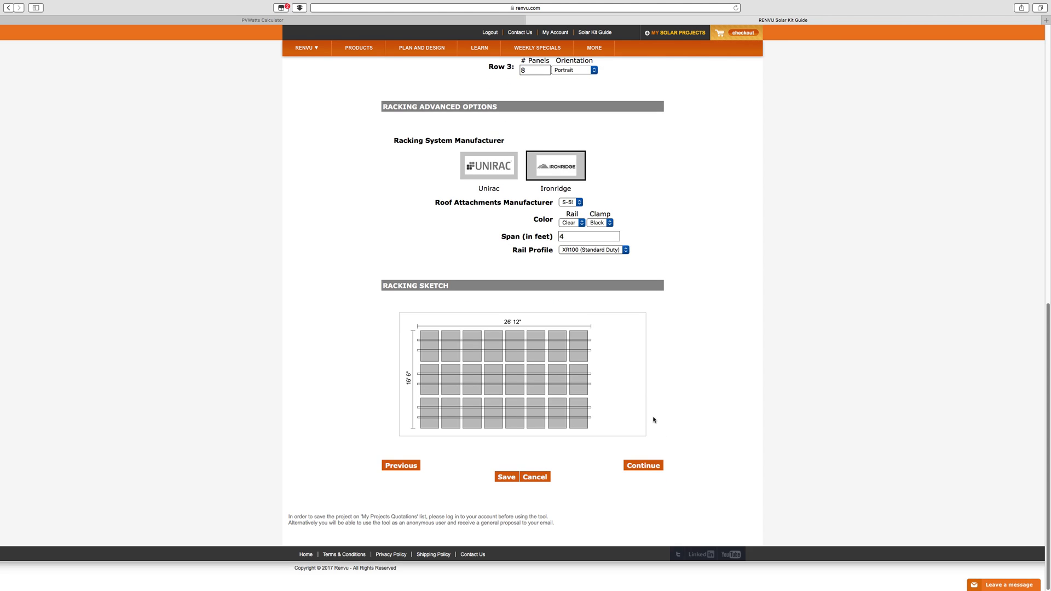
scroll(556, 369, "up", 10)
scroll(511, 377, "down", 10)
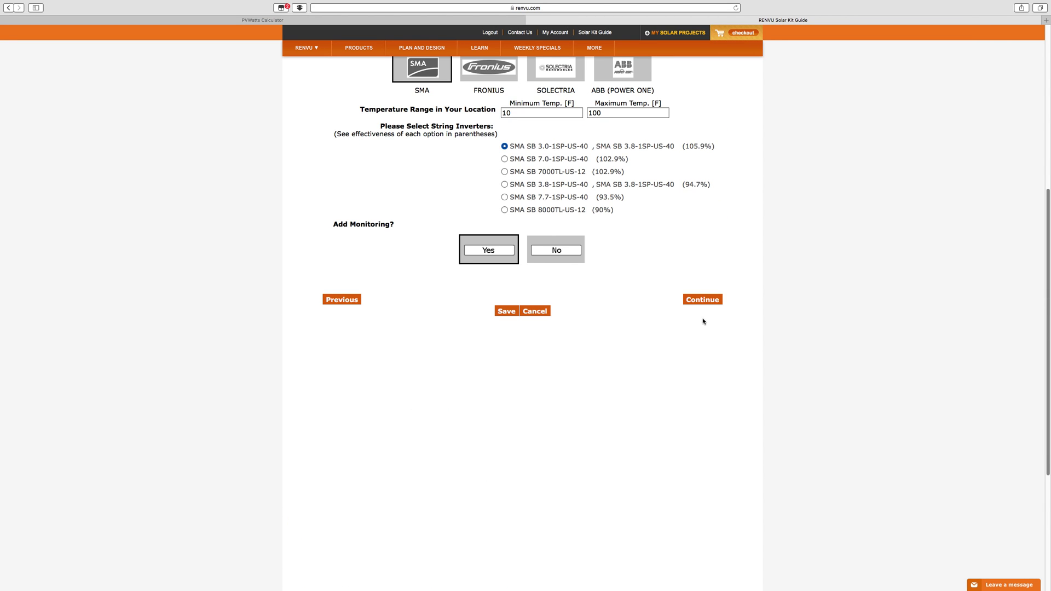
Scroll down the Inverters step while the guide loads the Microinverters step.
scroll(641, 345, "down", 5)
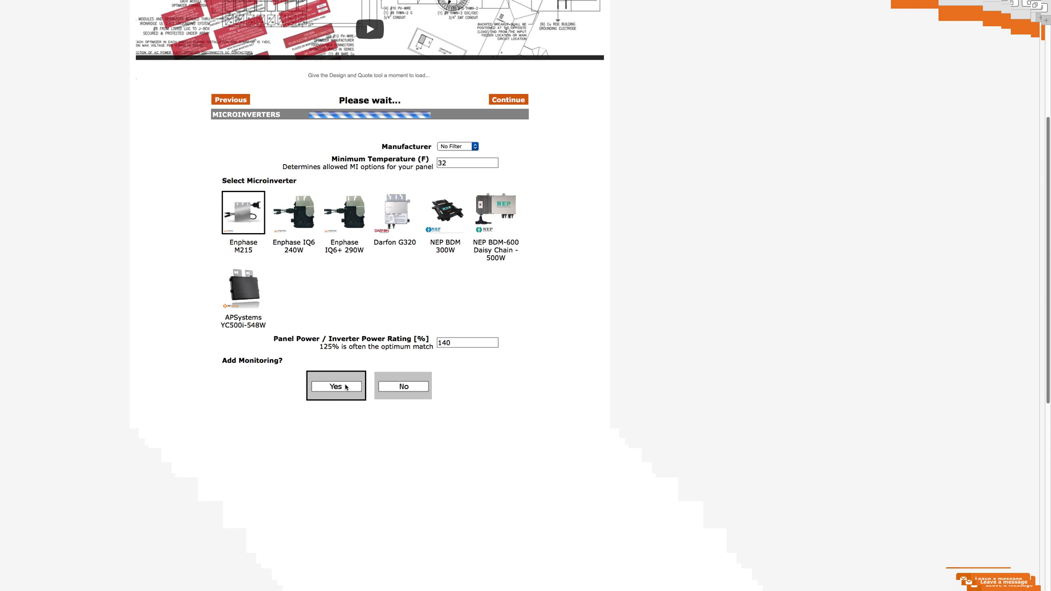
Scroll through the Balance of Systems and Permitting step showing all four BOS items and Full Permitting Package.
scroll(500, 368, "down", 3)
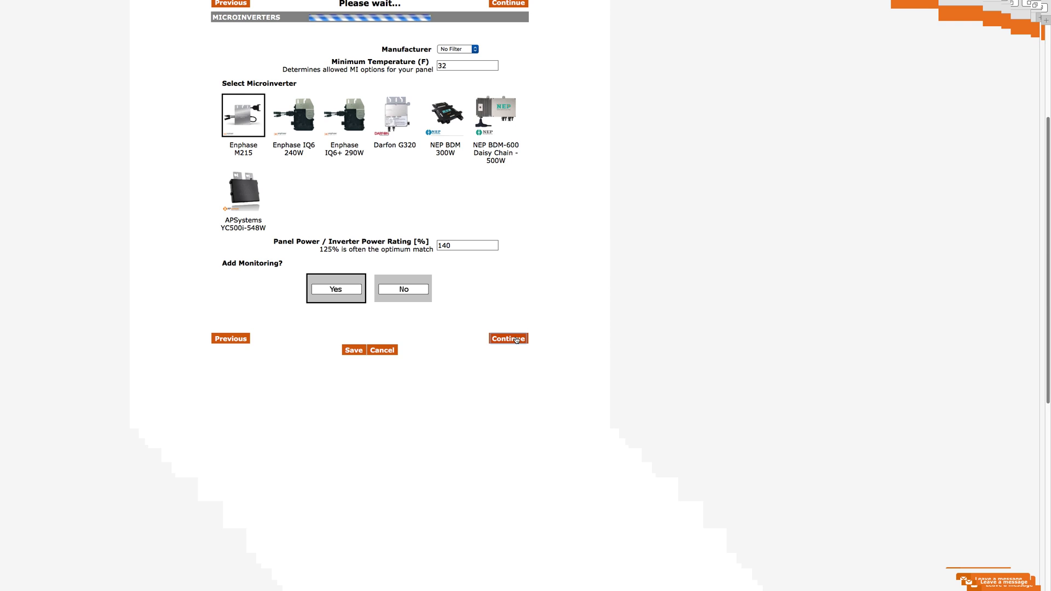
scroll(438, 219, "up", 2)
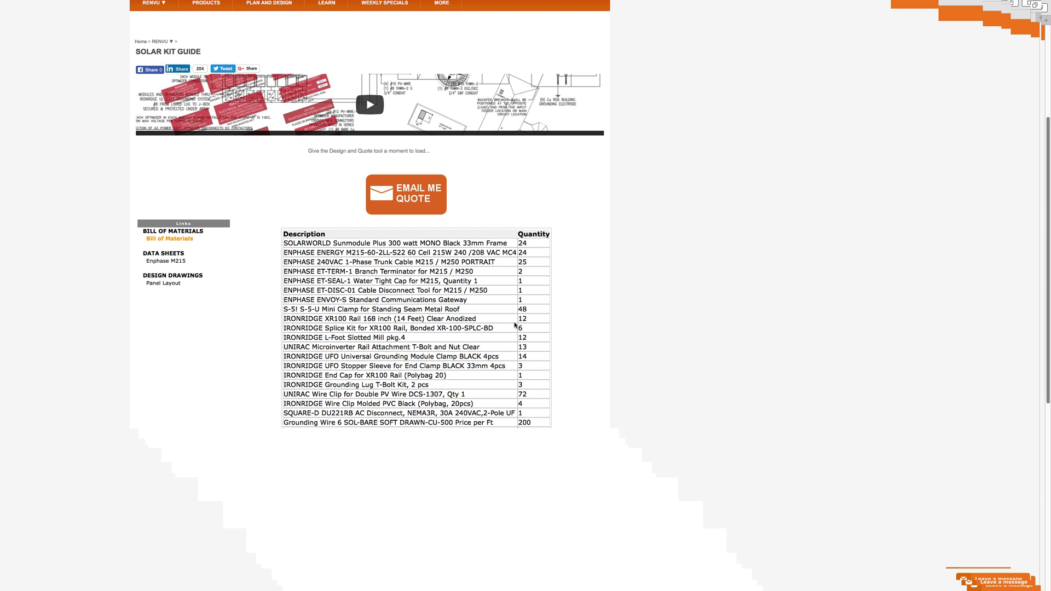
scroll(493, 238, "down", 5)
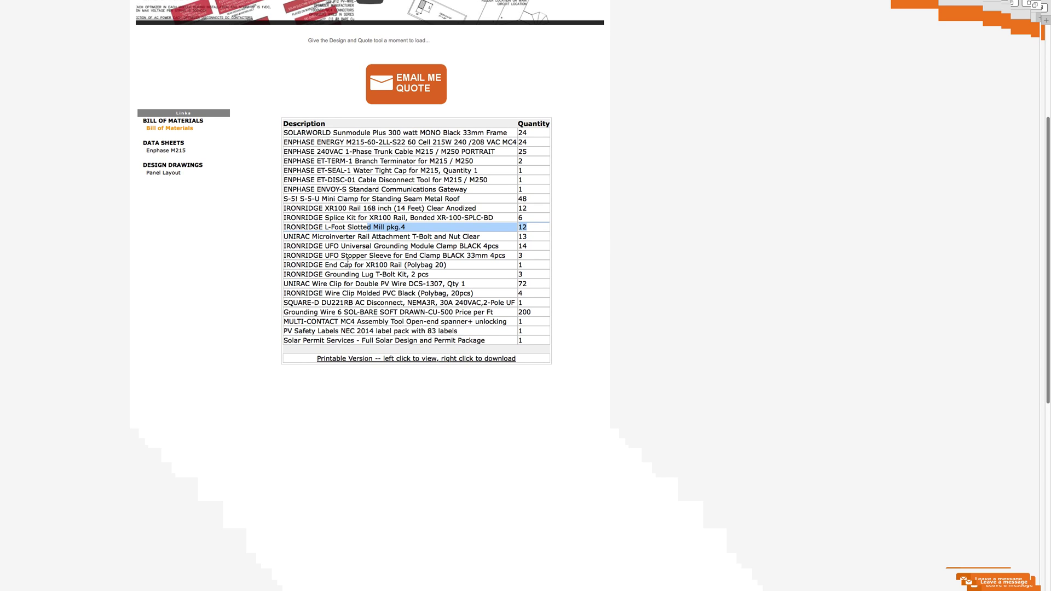
left_click_drag(326, 256, 422, 256)
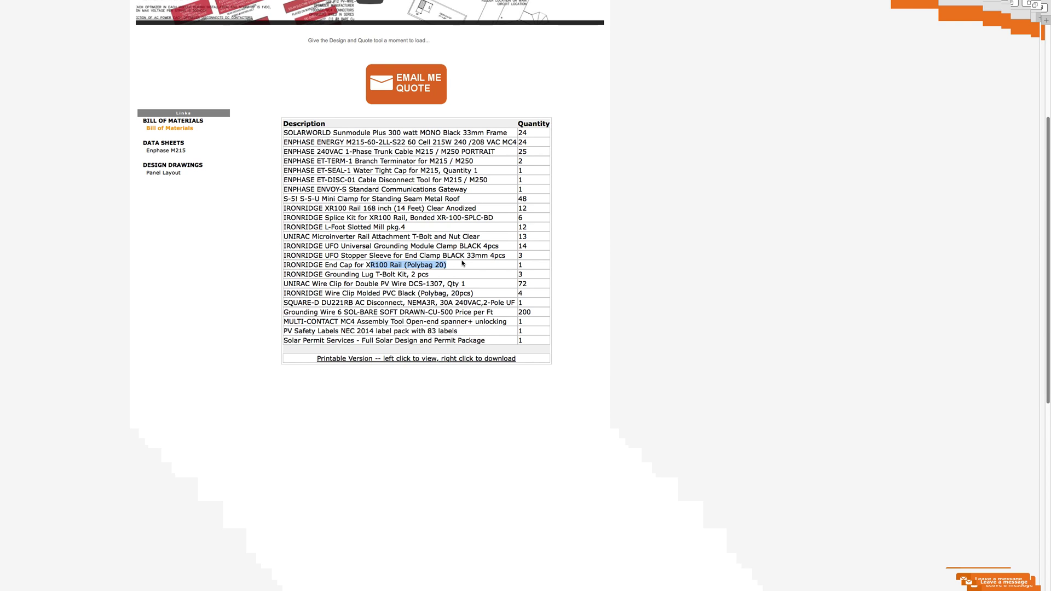
left_click_drag(336, 274, 379, 277)
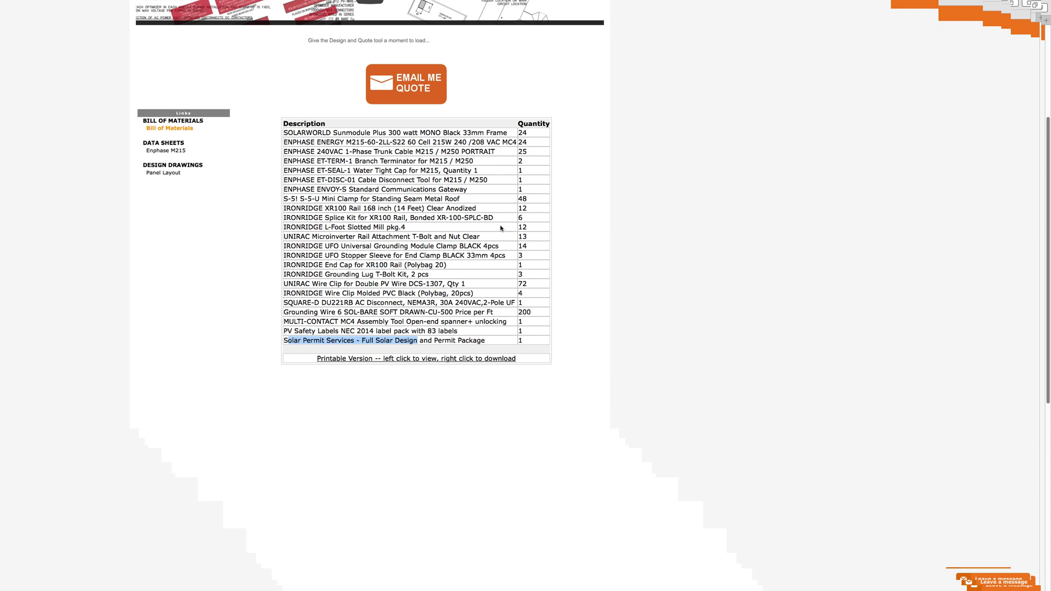
left_click(251, 318)
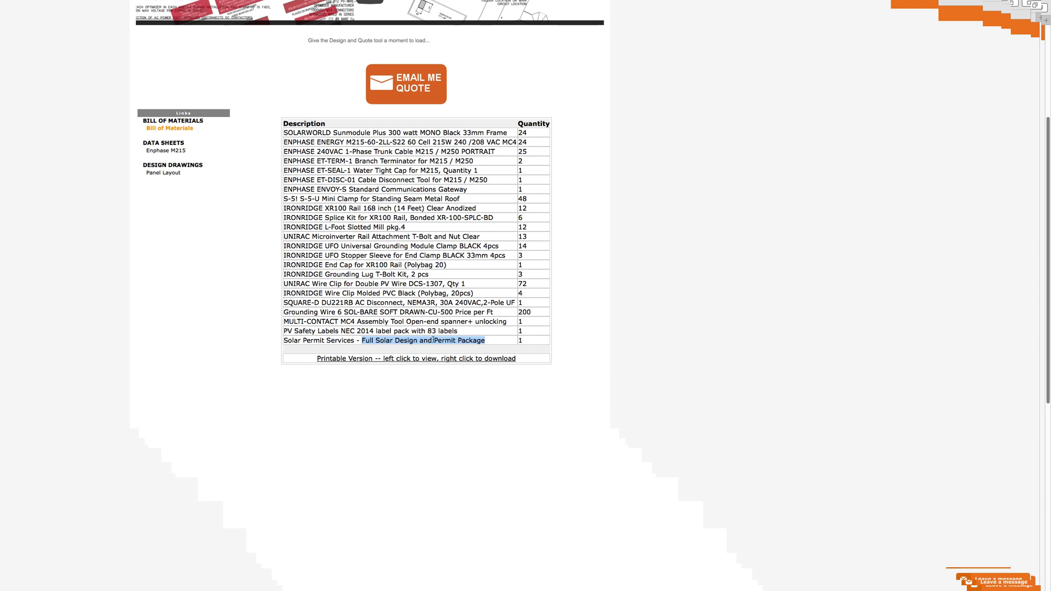
left_click_drag(299, 331, 466, 332)
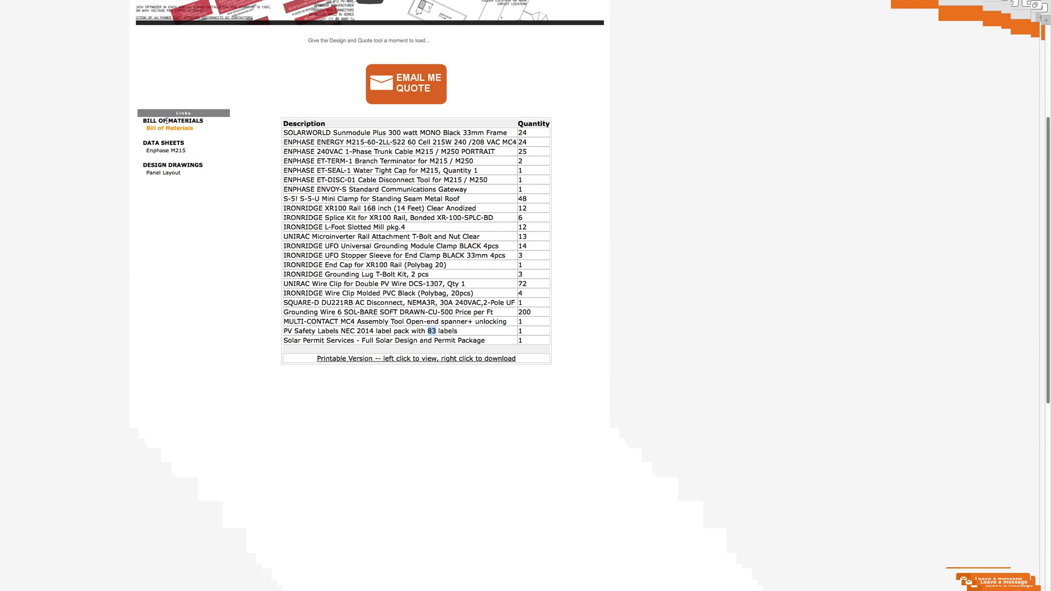
View the 26' 8" by 16' 6" Panel Layout drawing, then return to the Solar Kit Guide tab.
left_click(167, 176)
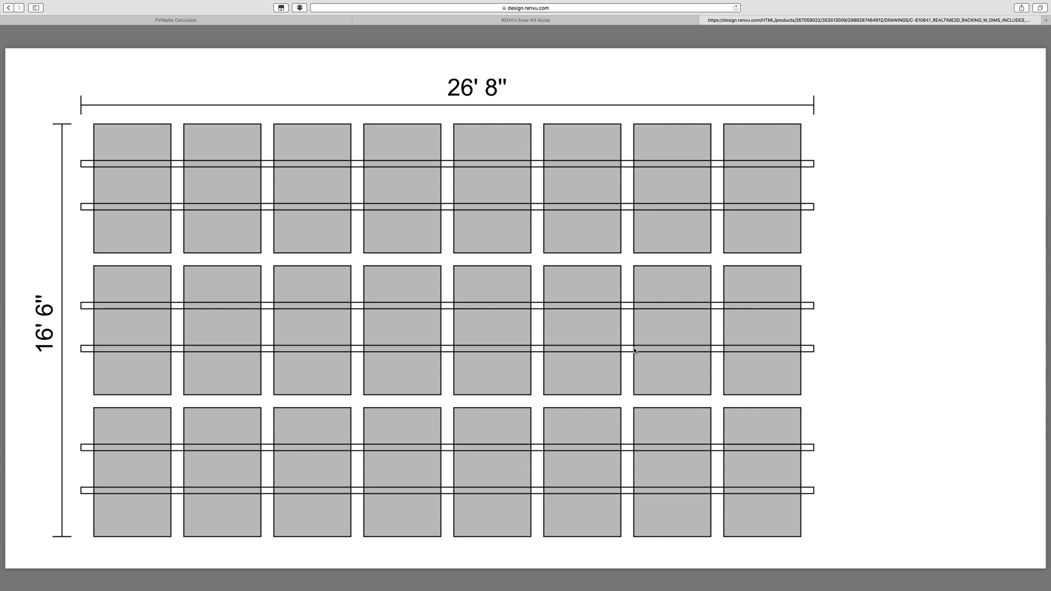
left_click(659, 21)
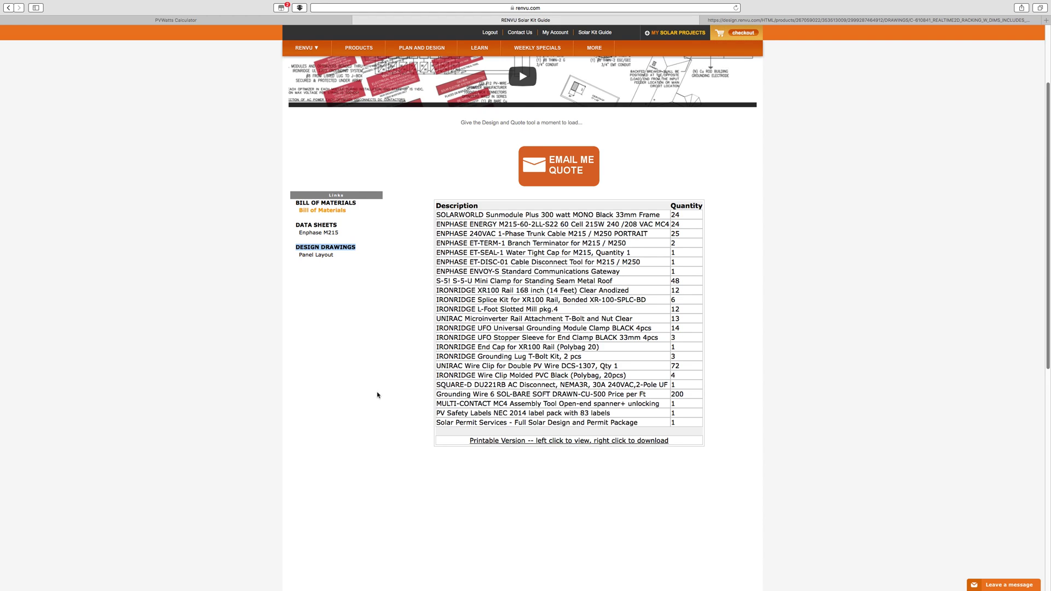
Go back to the RENVU home page via the logo at the top of the guide.
scroll(377, 394, "up", 1)
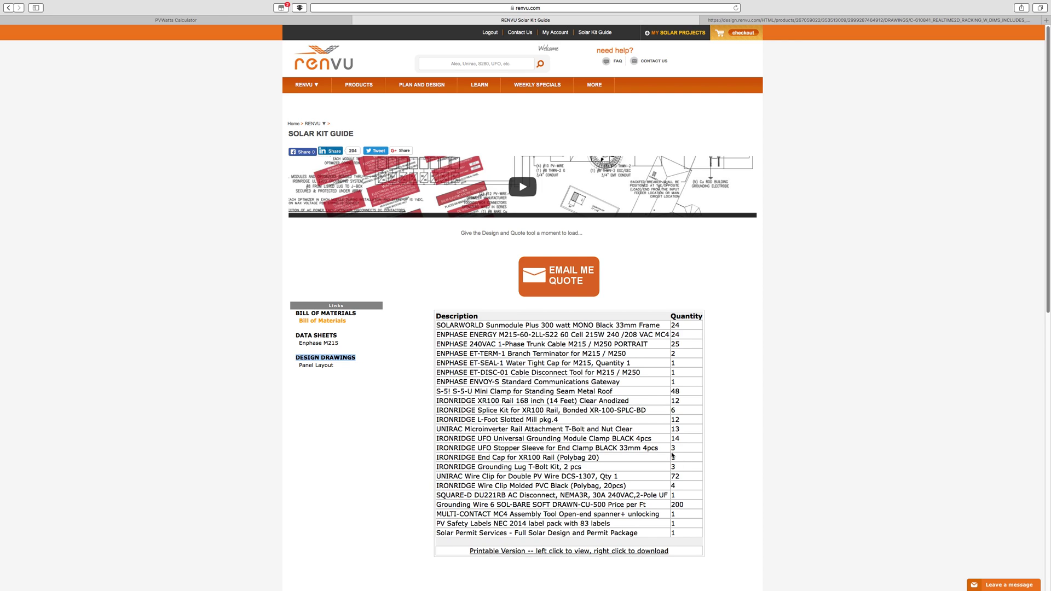
left_click(326, 64)
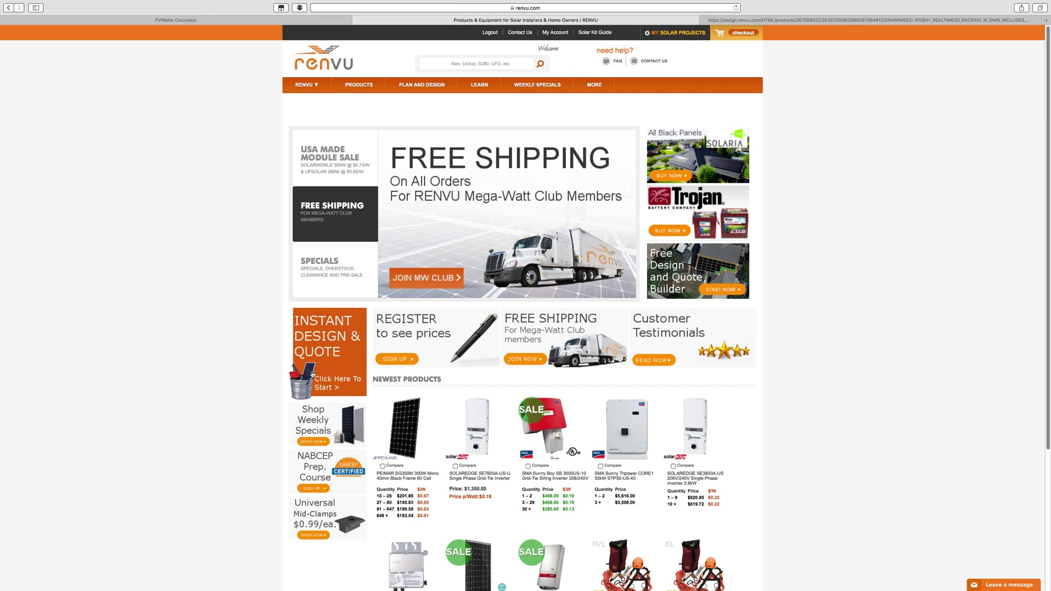
Reveal the Calculators submenu under the PLAN AND DESIGN menu on the home page.
mouse_move(432, 86)
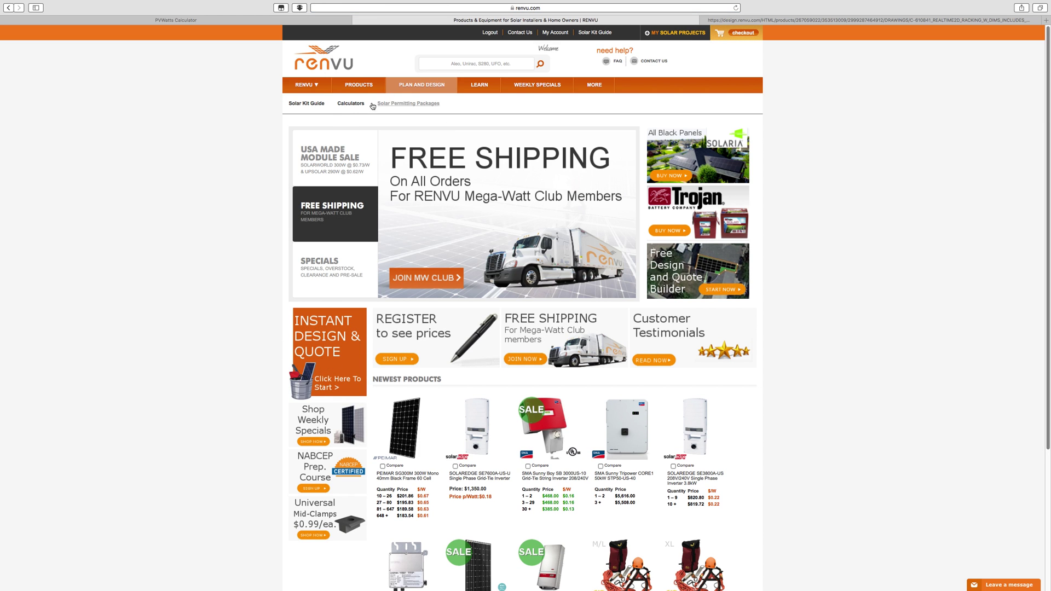
mouse_move(355, 105)
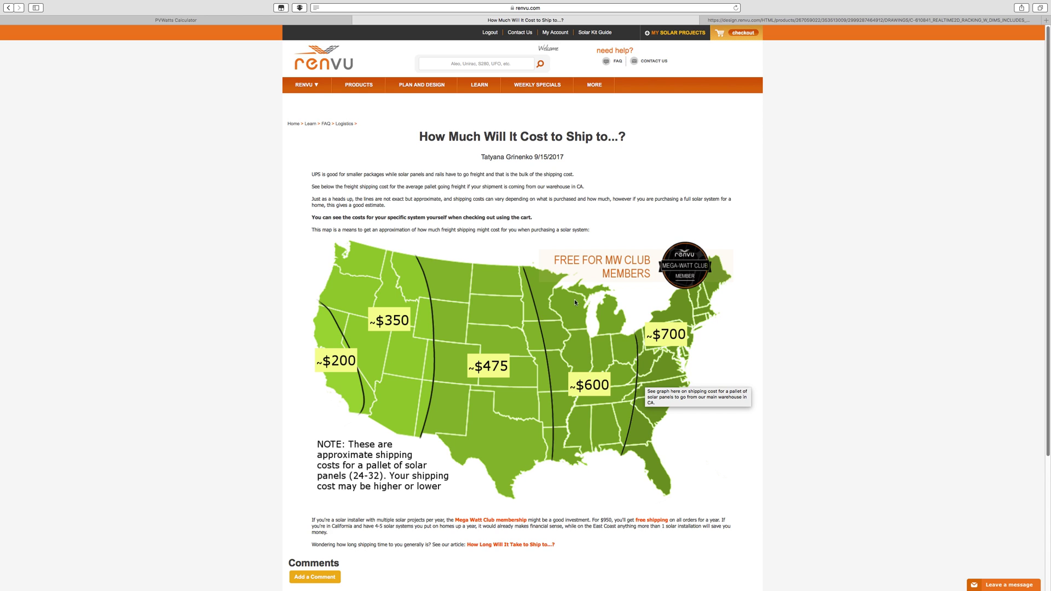
scroll(580, 420, "down", 3)
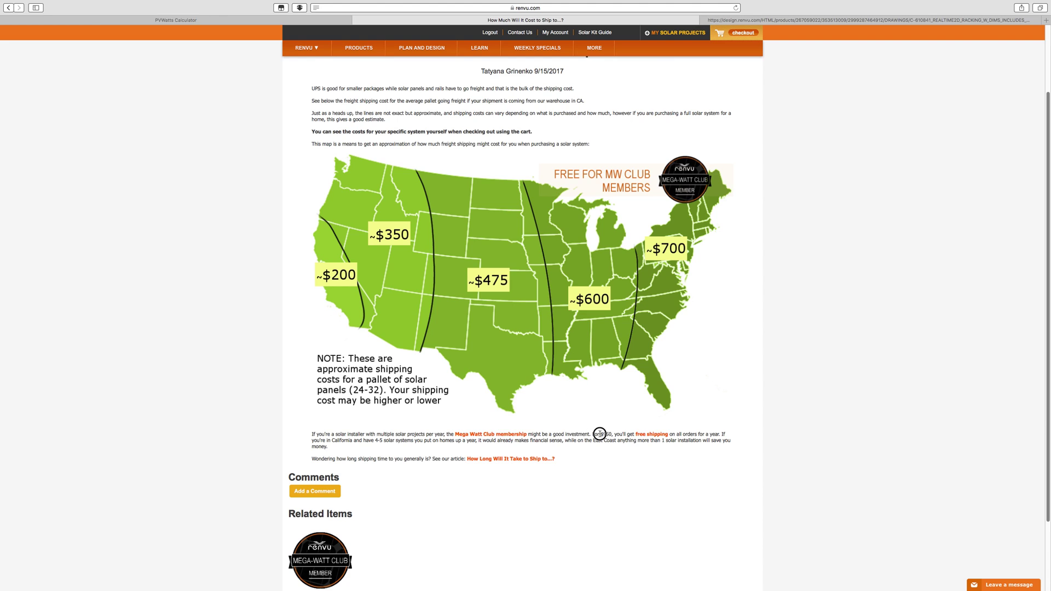
left_click_drag(600, 434, 616, 435)
scroll(586, 308, "up", 3)
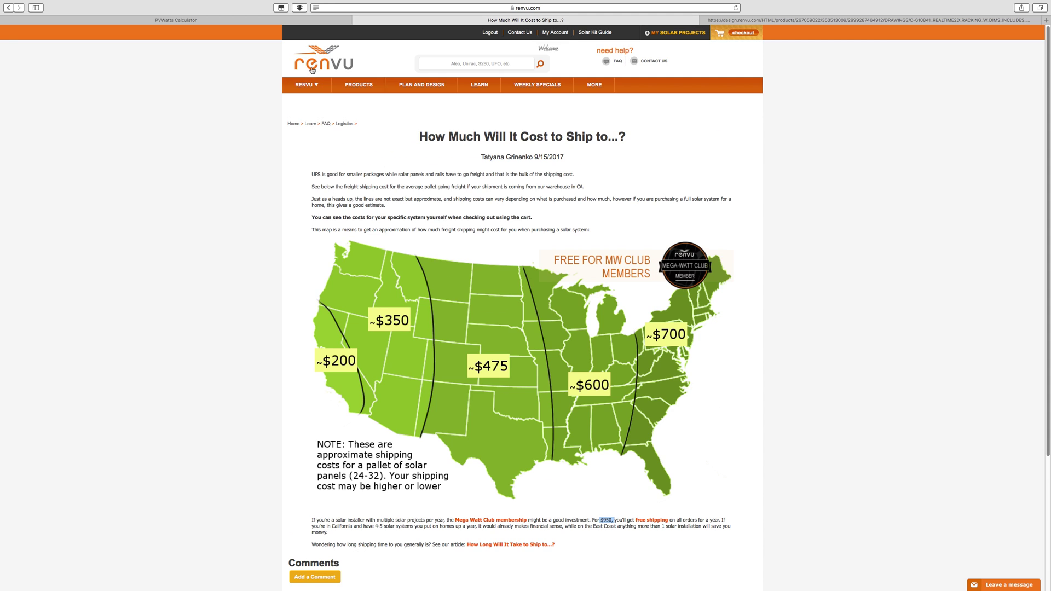